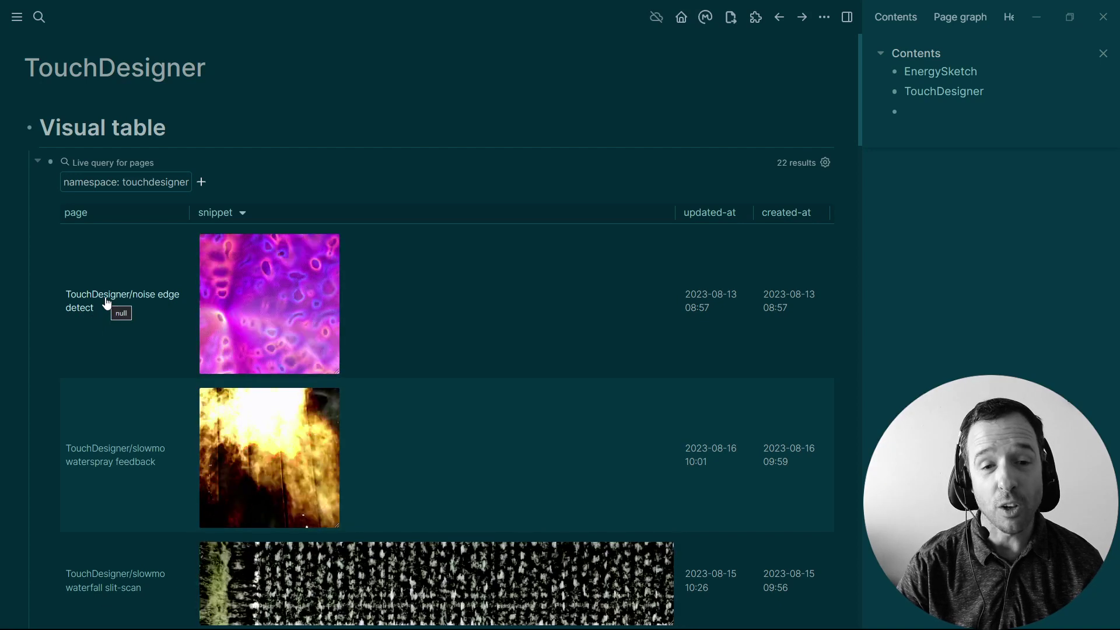
- Open the TouchDesigner/noise edge detect page from the Visual table query
{"action": "left_click", "coordinate": [107, 304]}
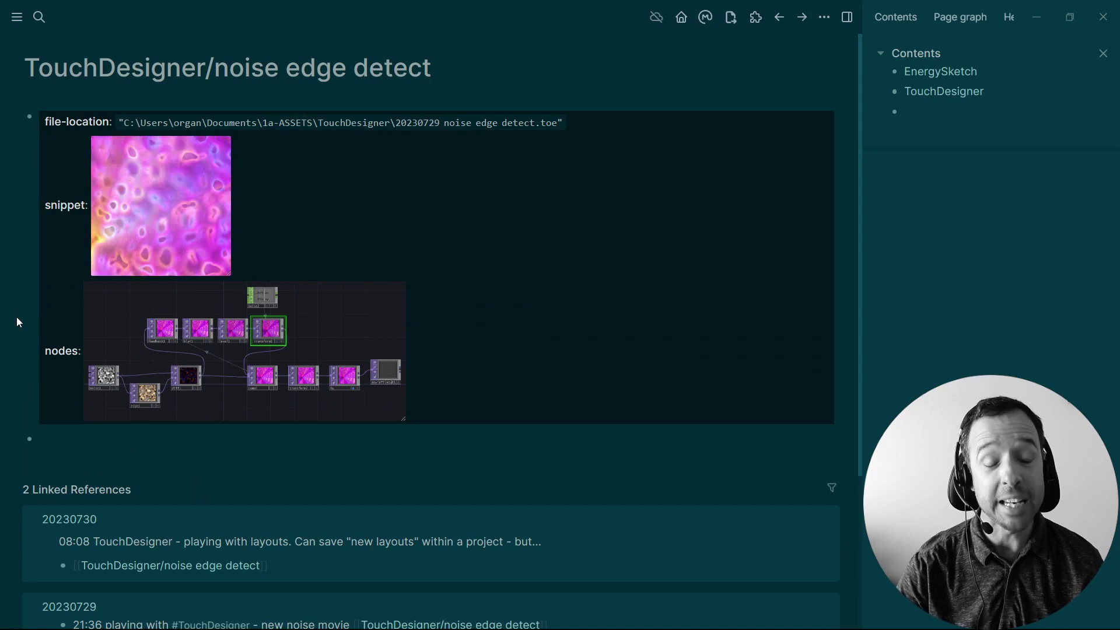
- Try /template in the empty block, cancel it, and reveal the properties' raw markdown
{"action": "left_click", "coordinate": [63, 437]}
{"action": "type", "text": "/tem"}
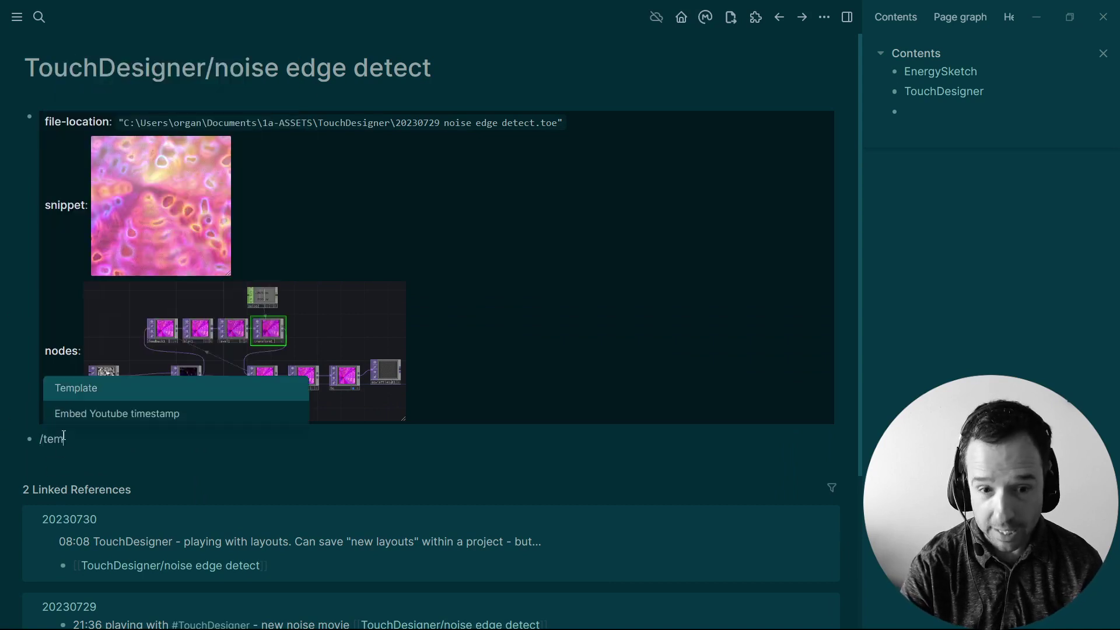
{"action": "type", "text": "plate"}
{"action": "key", "text": "Return"}
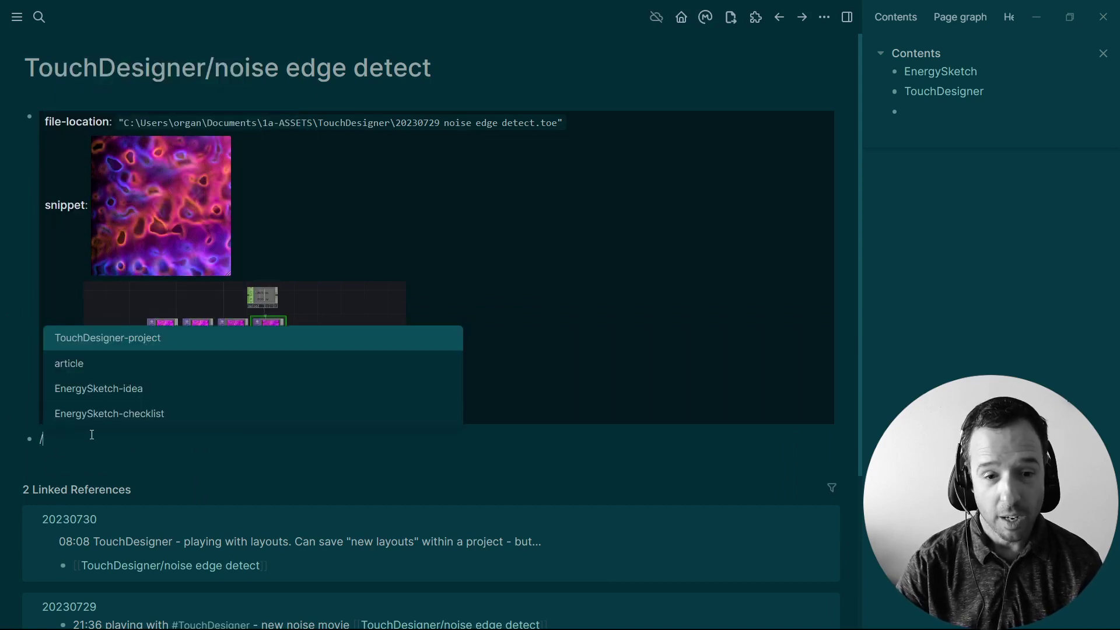
{"action": "key", "text": "Escape"}
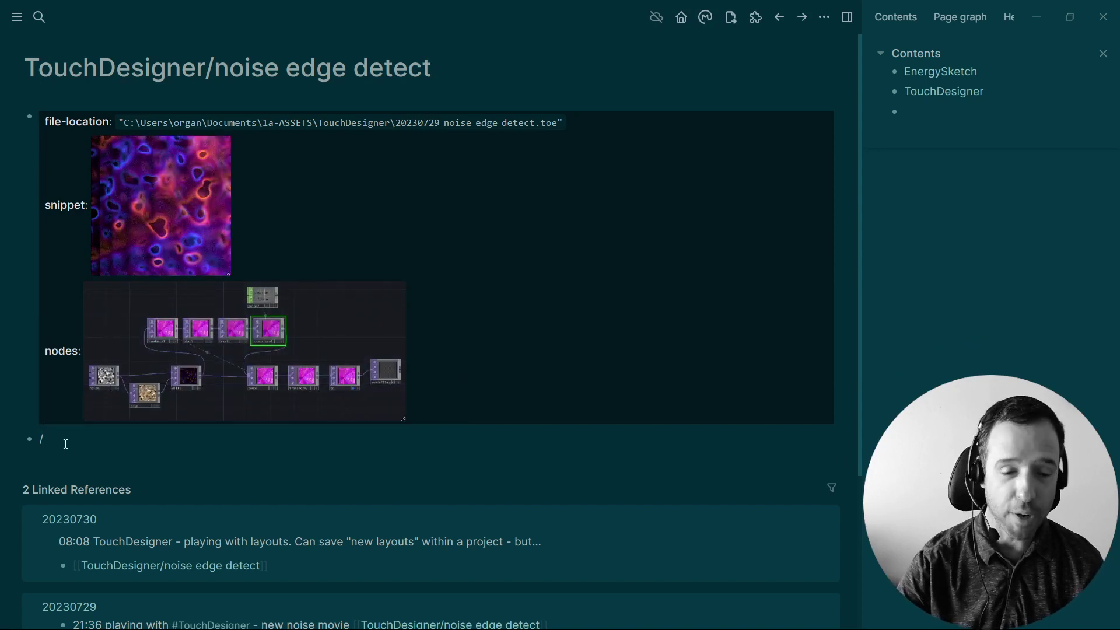
{"action": "key", "text": "BackSpace"}
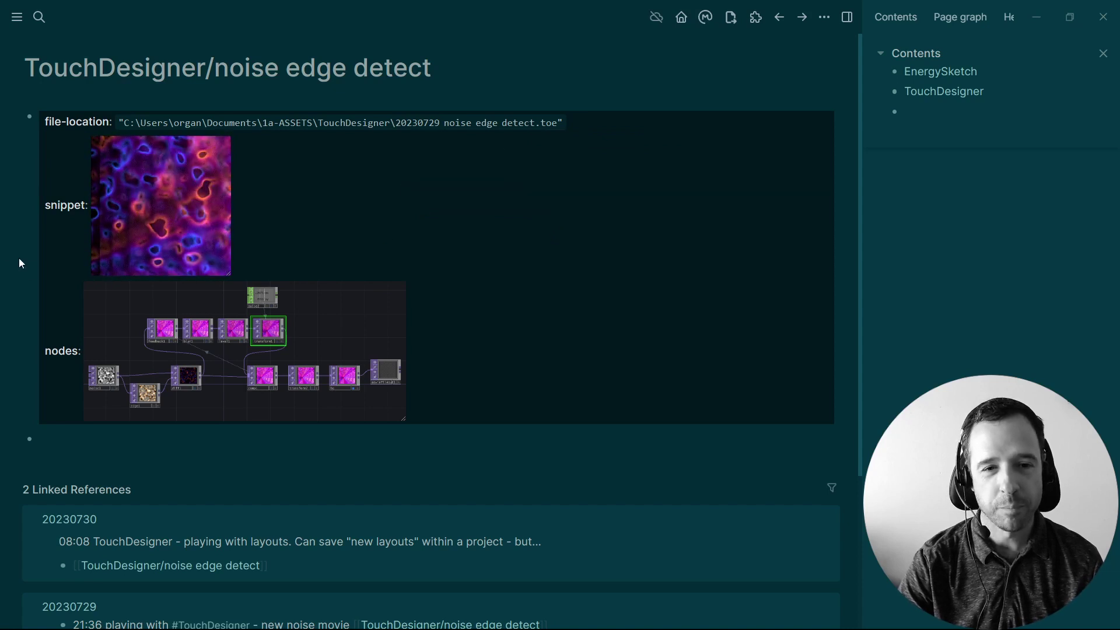
{"action": "left_click", "coordinate": [266, 201]}
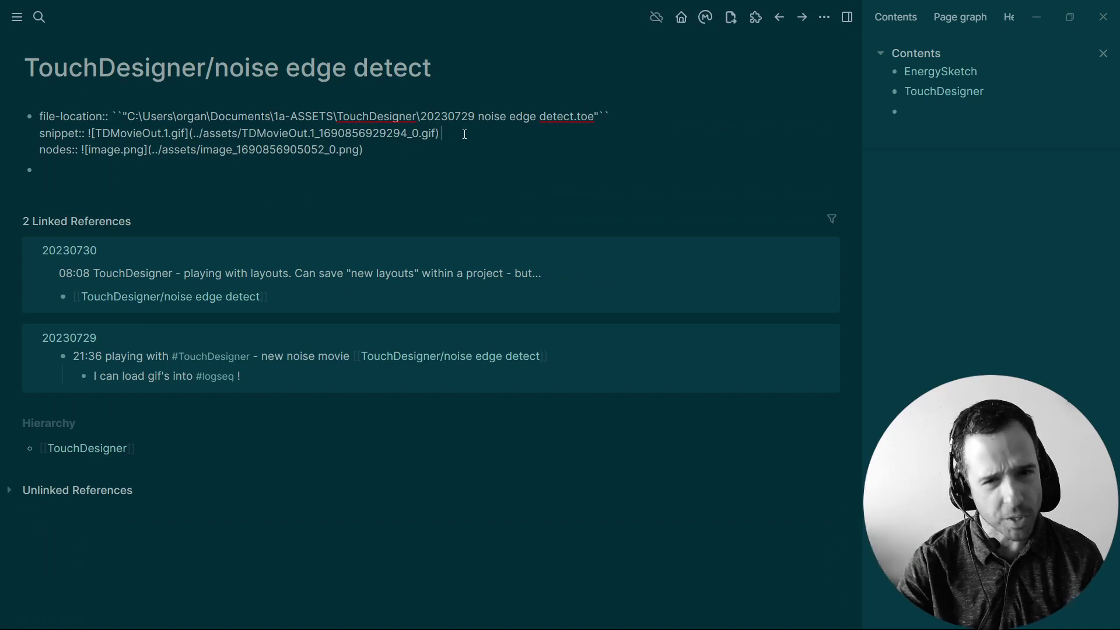
{"action": "key", "text": "Escape"}
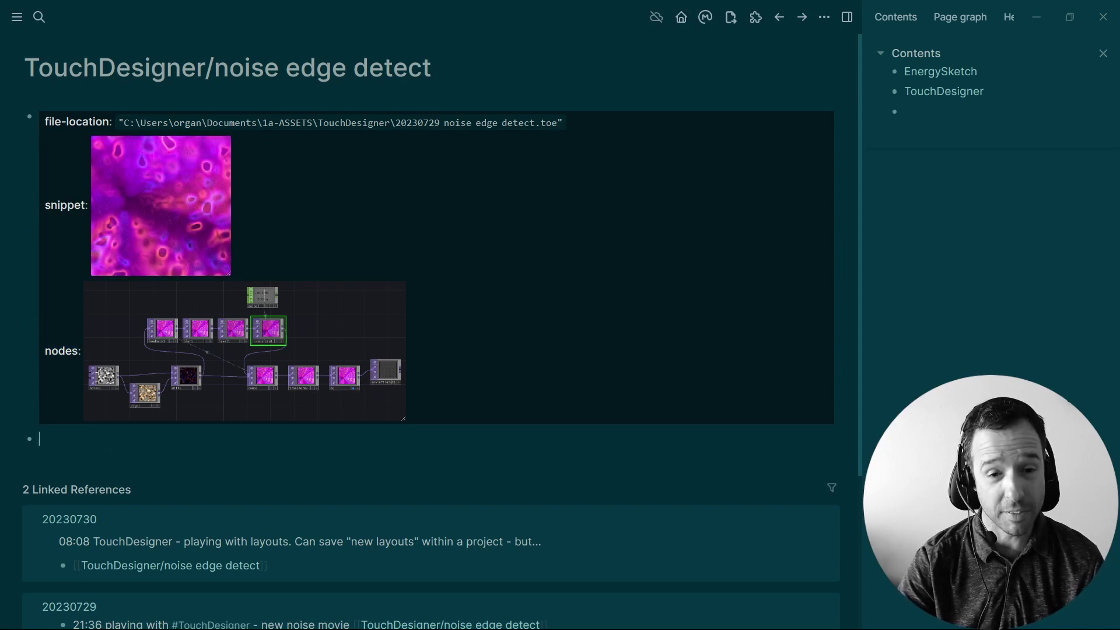
{"action": "mouse_move", "coordinate": [391, 306]}
{"action": "left_click", "coordinate": [390, 298]}
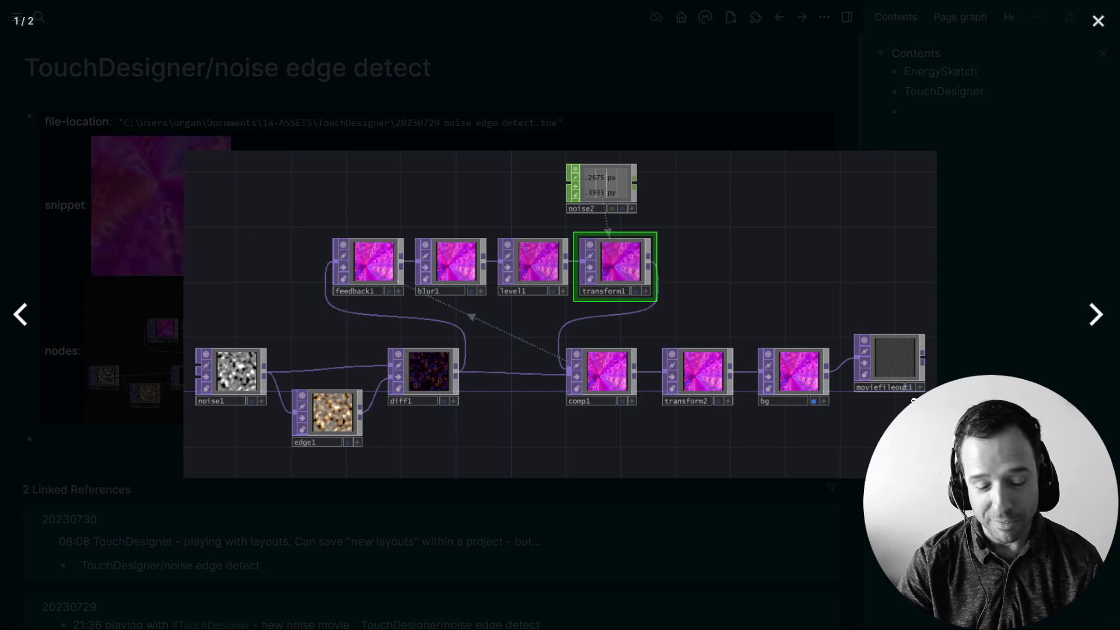
{"action": "key", "text": "Escape"}
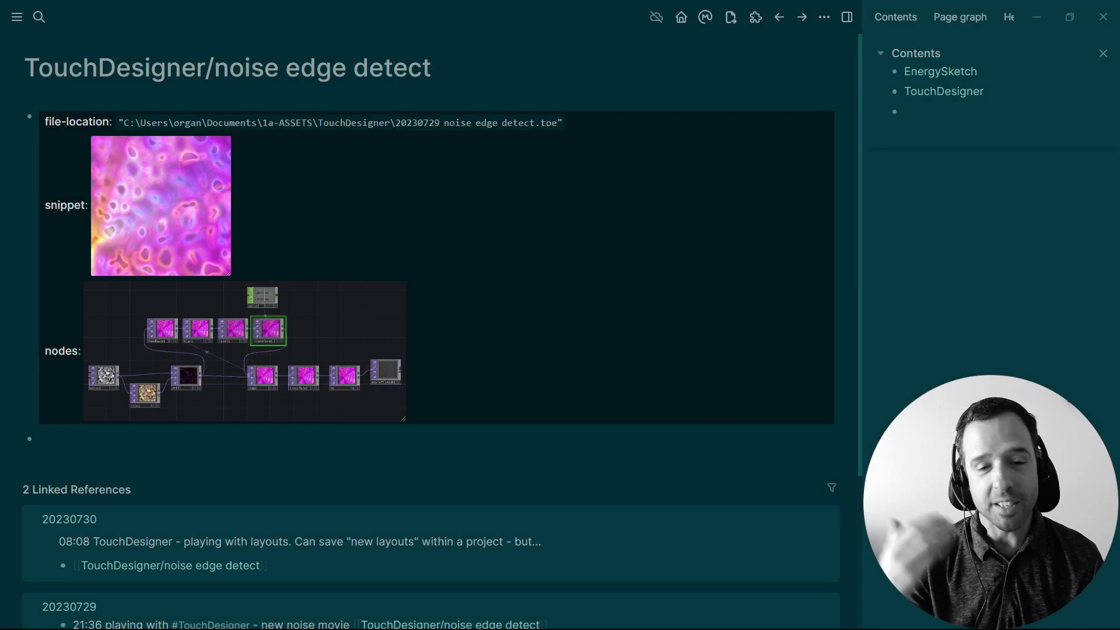
- Add '# Brainstorm' and '# Log' heading blocks below the page properties
{"action": "left_click", "coordinate": [69, 444]}
{"action": "type", "text": "# Brains"}
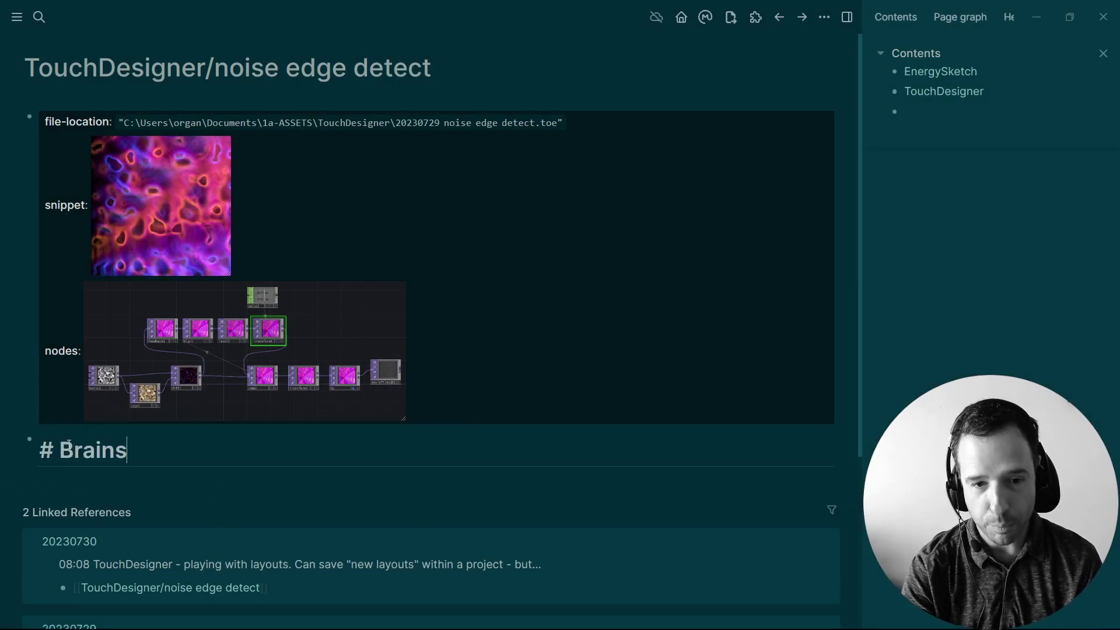
{"action": "type", "text": "torm"}
{"action": "key", "text": "Return"}
{"action": "type", "text": "# LOI"}
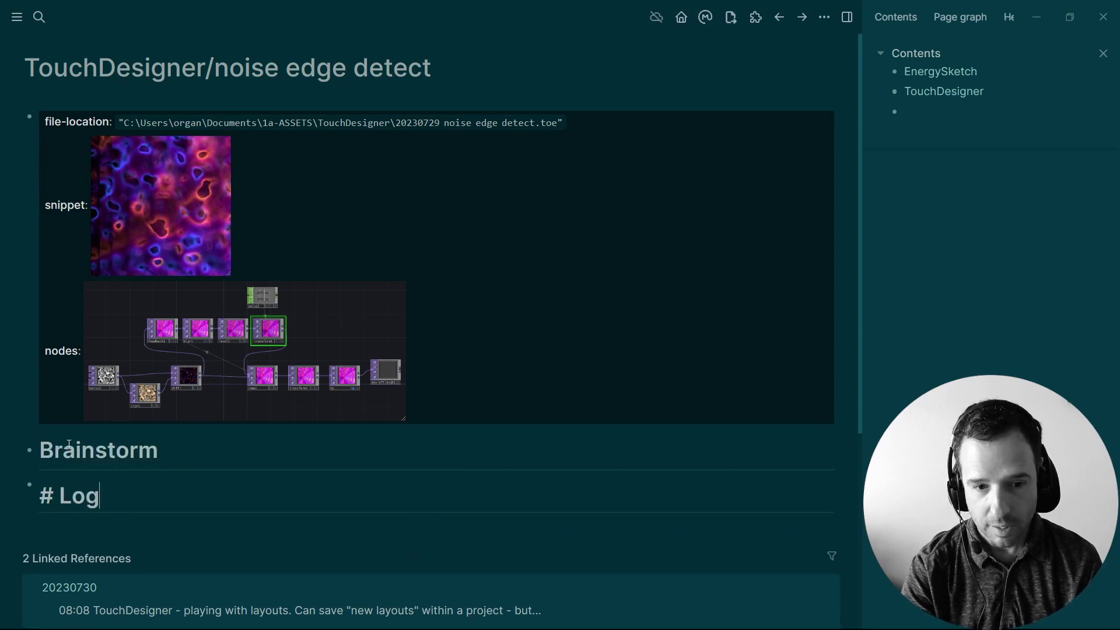
{"action": "key", "text": "Return"}
- Under Log, insert today's date link 20230816 followed by the time 10:07
{"action": "type", "text": "/time"}
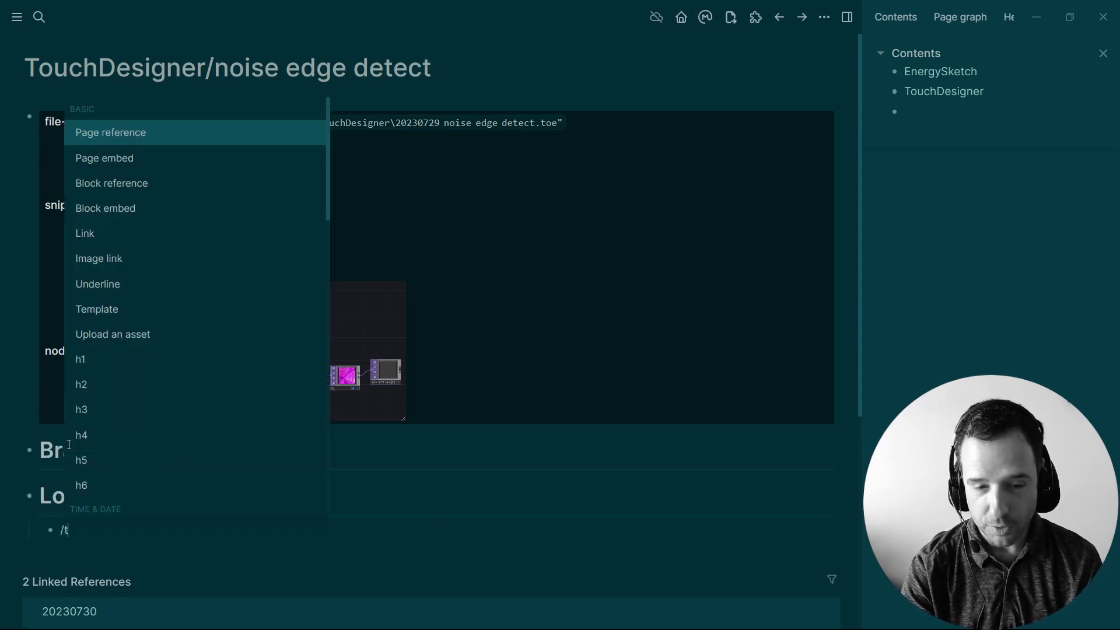
{"action": "key", "text": "Return"}
{"action": "key", "text": "BackSpace"}
{"action": "key", "text": "BackSpace"}
{"action": "key", "text": "BackSpace"}
{"action": "key", "text": "BackSpace"}
{"action": "key", "text": "BackSpace"}
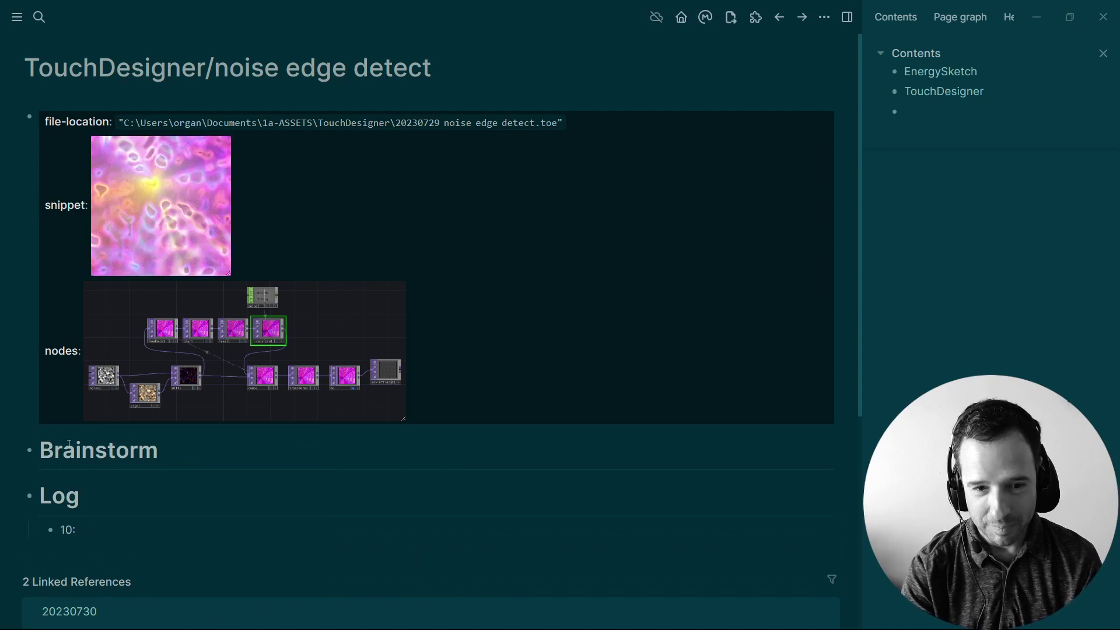
{"action": "type", "text": "/to"}
{"action": "key", "text": "Down"}
{"action": "key", "text": "Return"}
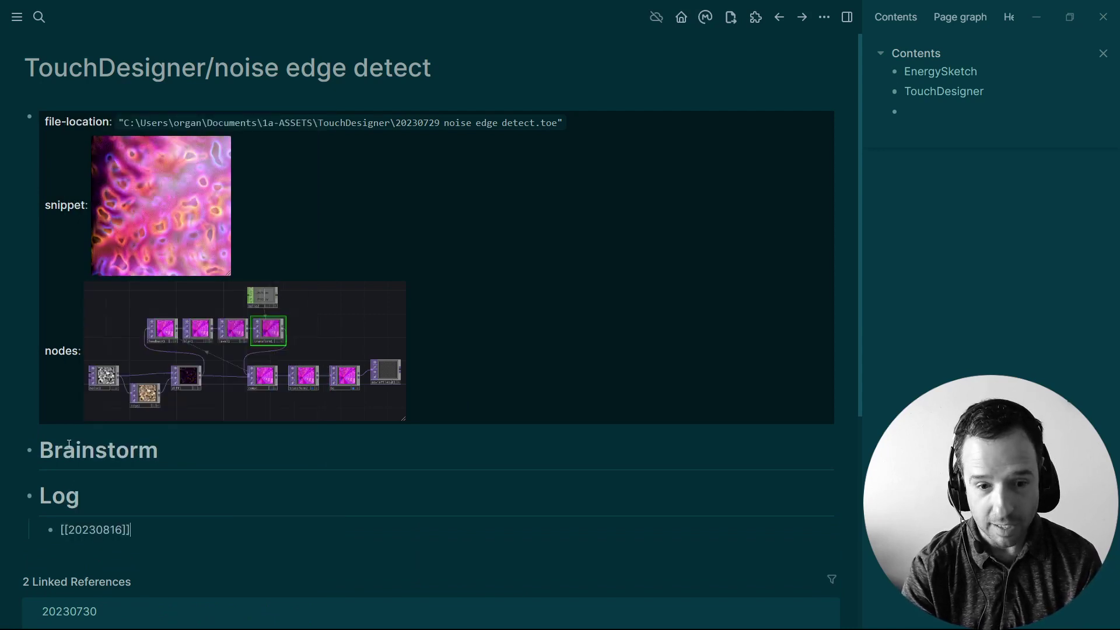
{"action": "type", "text": ".timn"}
{"action": "key", "text": "BackSpace"}
{"action": "key", "text": "BackSpace"}
{"action": "key", "text": "BackSpace"}
{"action": "key", "text": "BackSpace"}
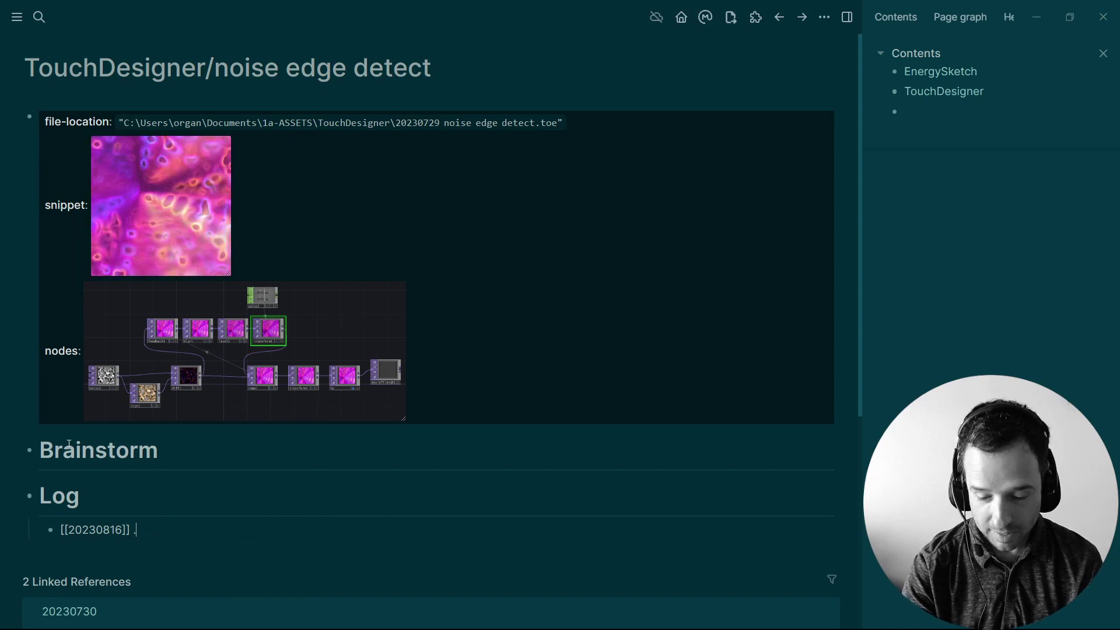
{"action": "type", "text": "/time"}
{"action": "key", "text": "Return"}
{"action": "key", "text": "BackSpace"}
{"action": "key", "text": "BackSpace"}
{"action": "key", "text": "BackSpace"}
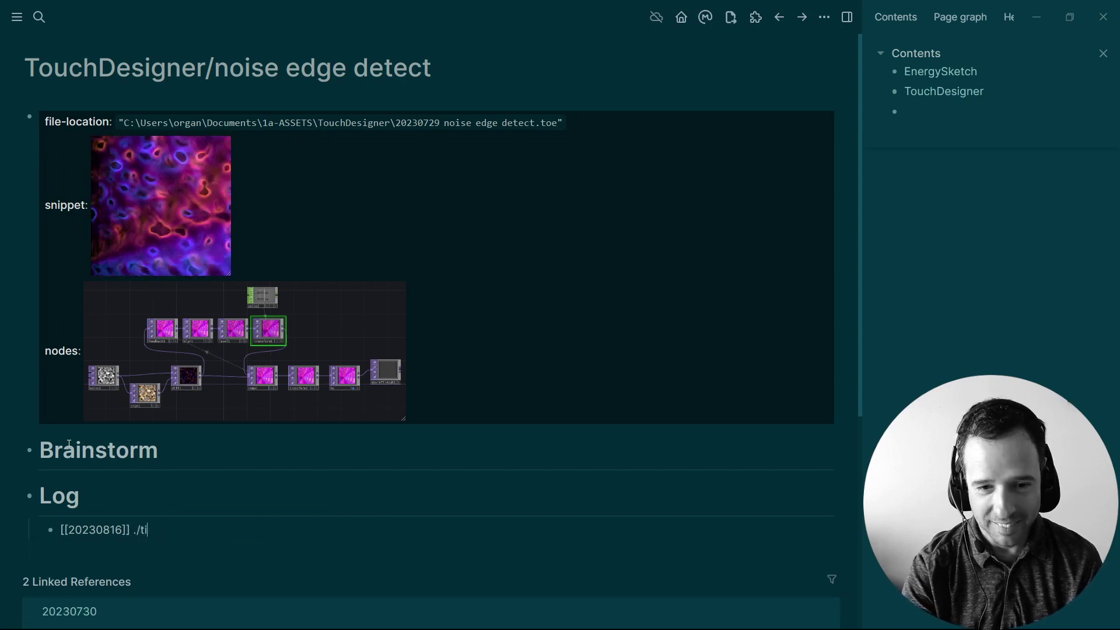
{"action": "type", "text": "/time"}
{"action": "key", "text": "Return"}
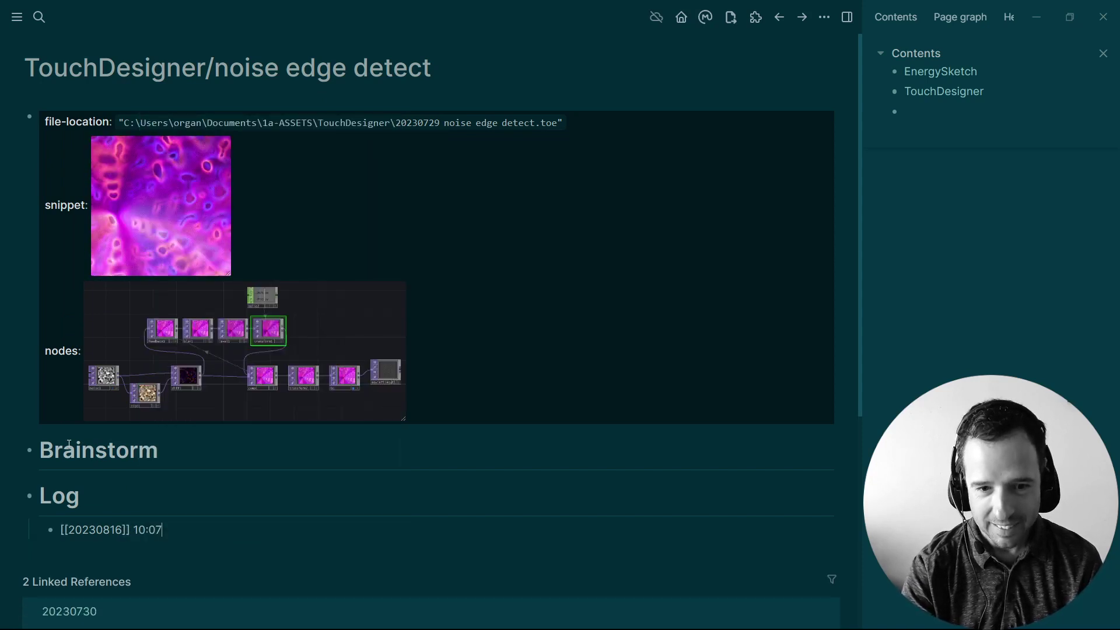
- Finish the log entry with the text 'recorded short message'
{"action": "type", "text": "recorded short mesa"}
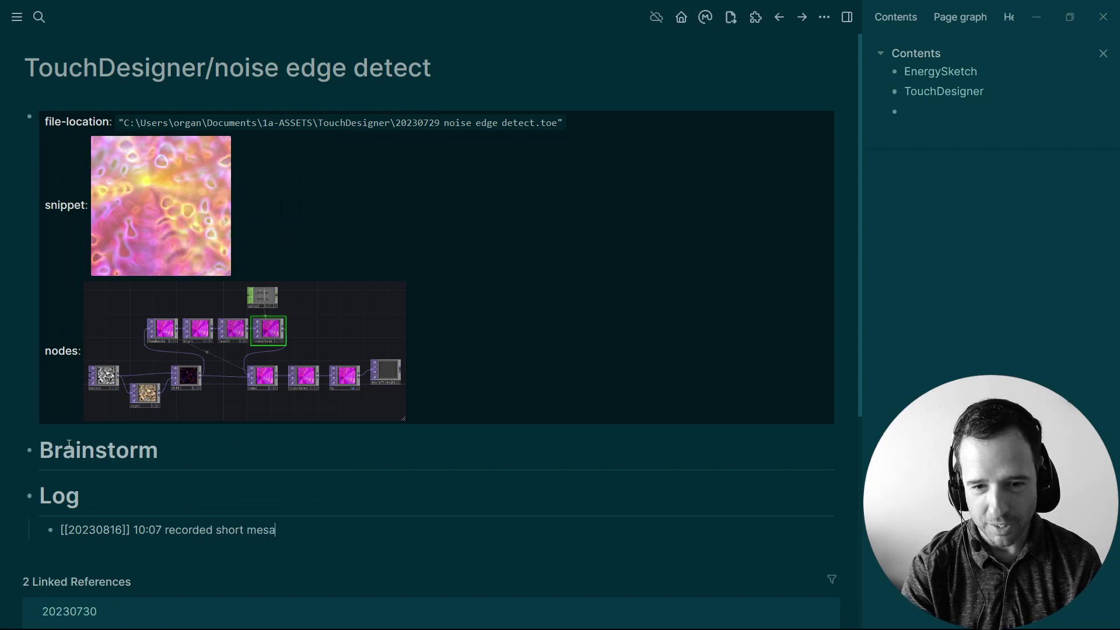
{"action": "key", "text": "BackSpace"}
{"action": "type", "text": "sage"}
{"action": "key", "text": "Return"}
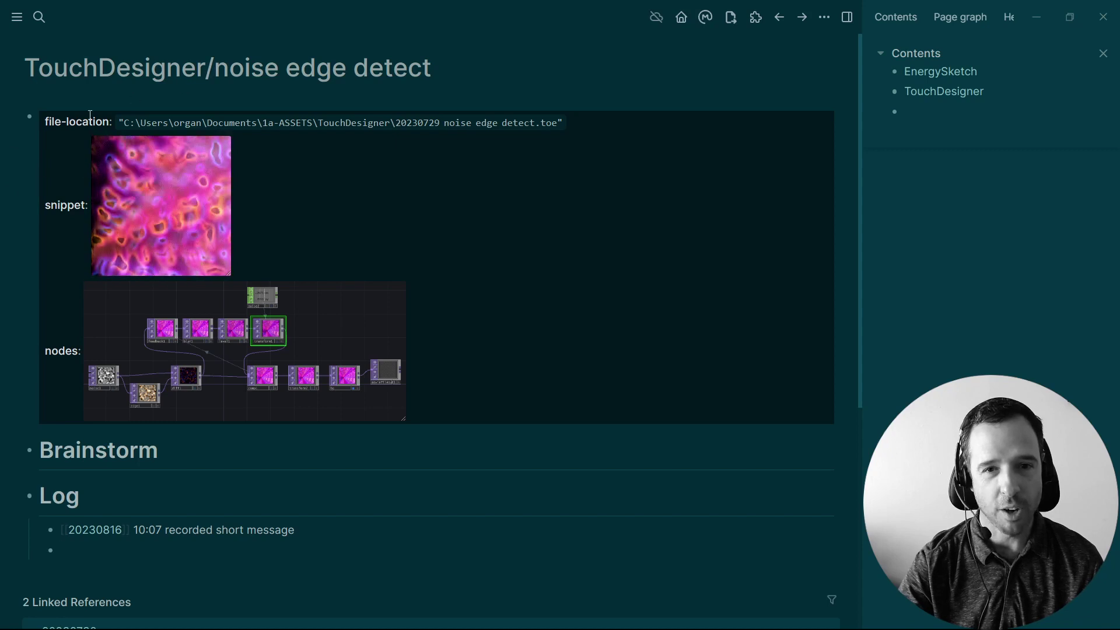
{"action": "scroll", "coordinate": [12, 210], "scroll_direction": "down", "scroll_amount": 5}
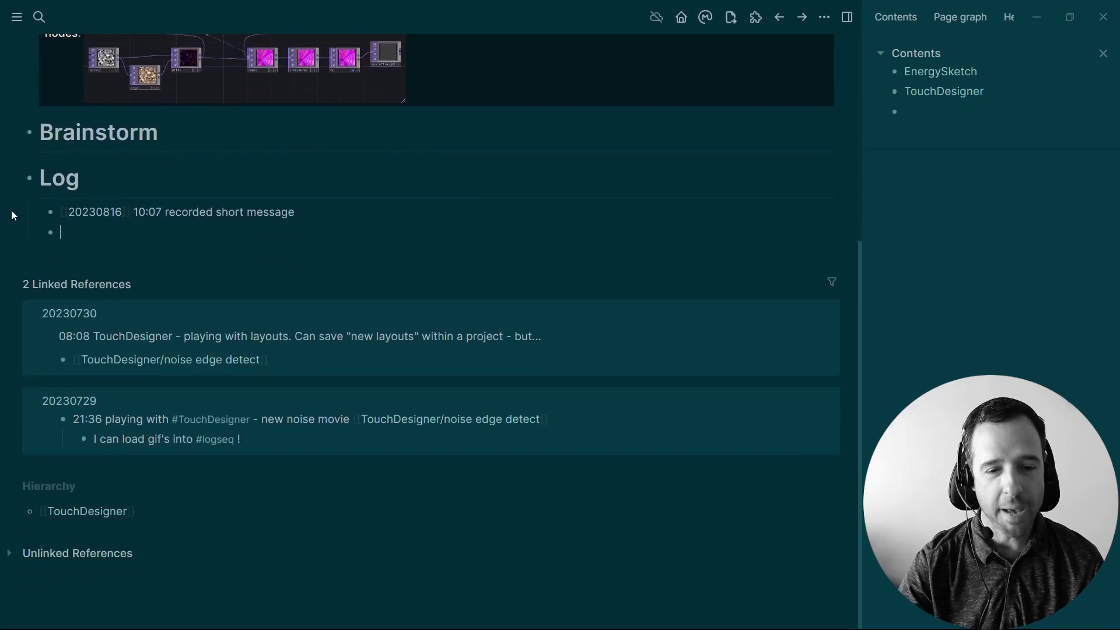
{"action": "left_click", "coordinate": [91, 516]}
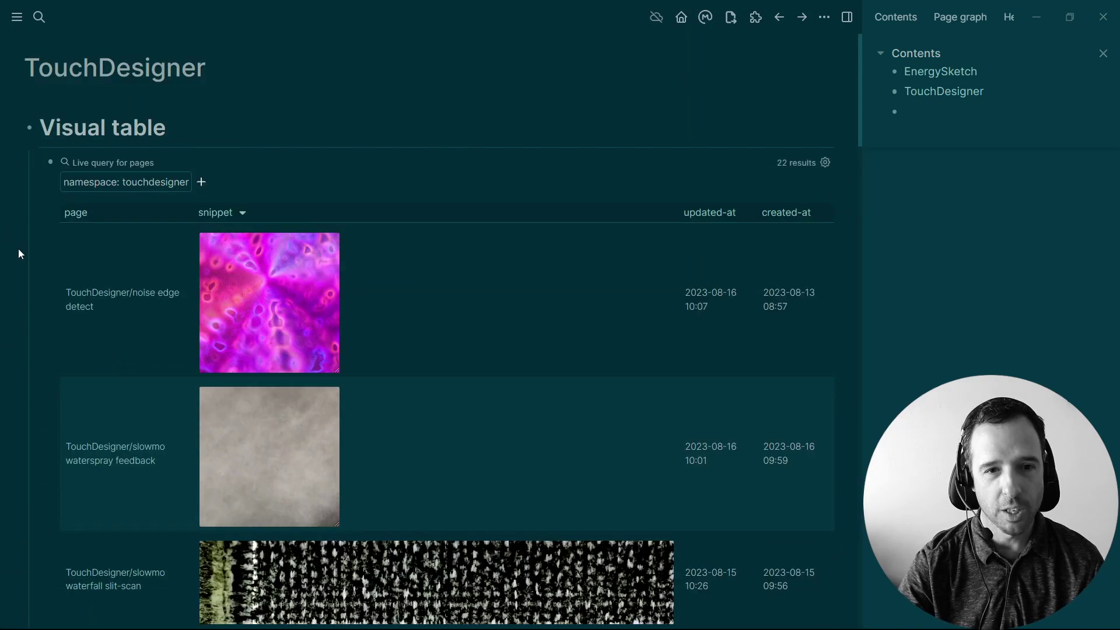
{"action": "scroll", "coordinate": [31, 150], "scroll_direction": "down", "scroll_amount": 1}
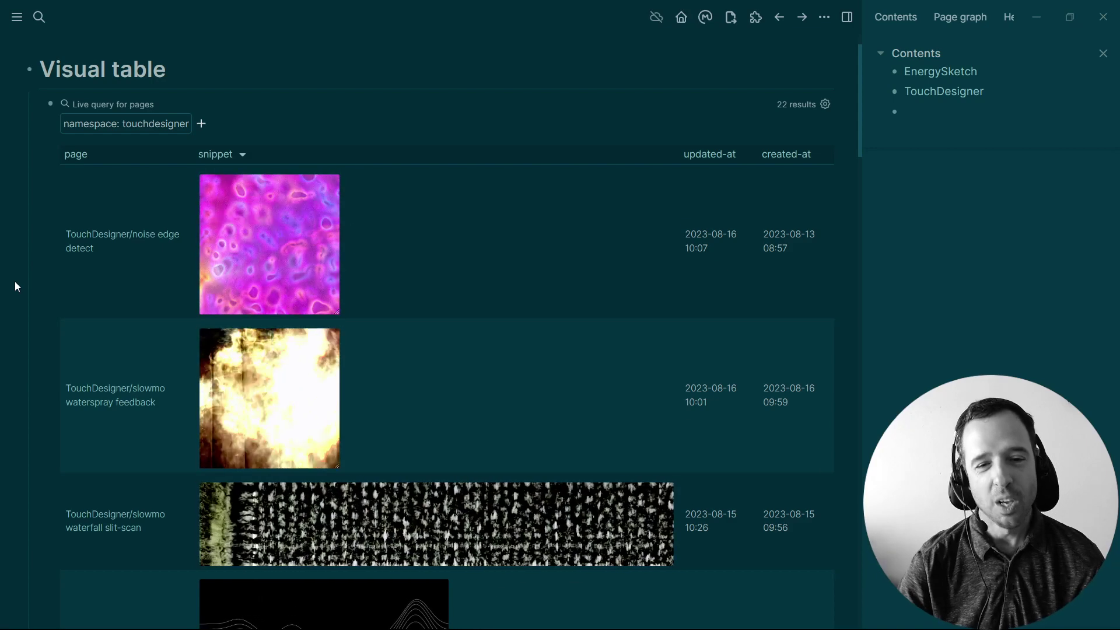
{"action": "scroll", "coordinate": [15, 281], "scroll_direction": "down", "scroll_amount": 1}
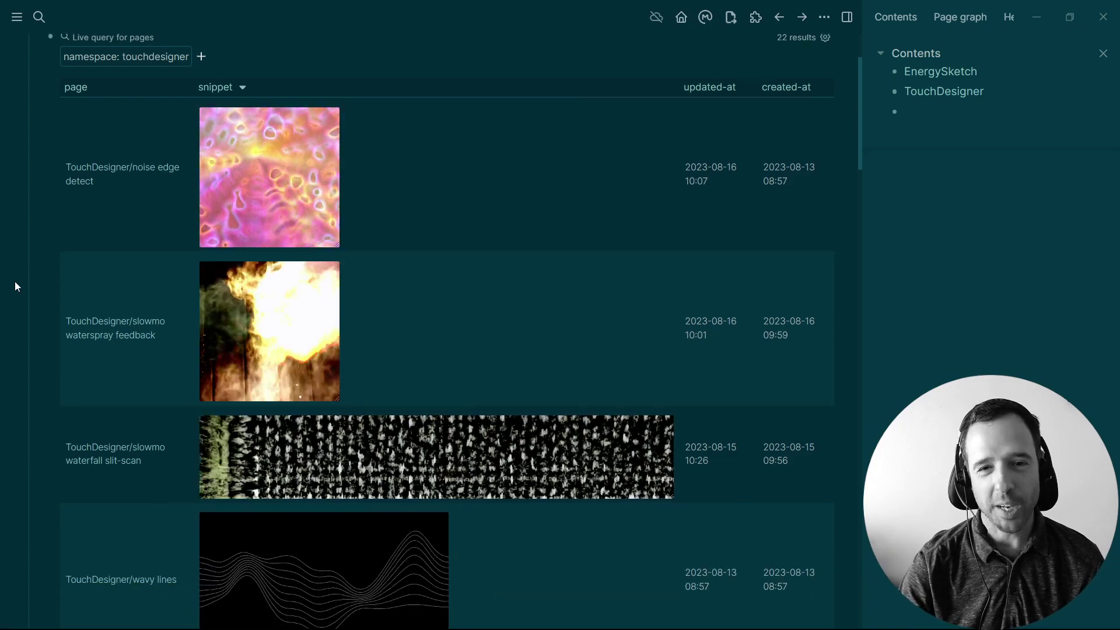
{"action": "scroll", "coordinate": [15, 281], "scroll_direction": "down", "scroll_amount": 5}
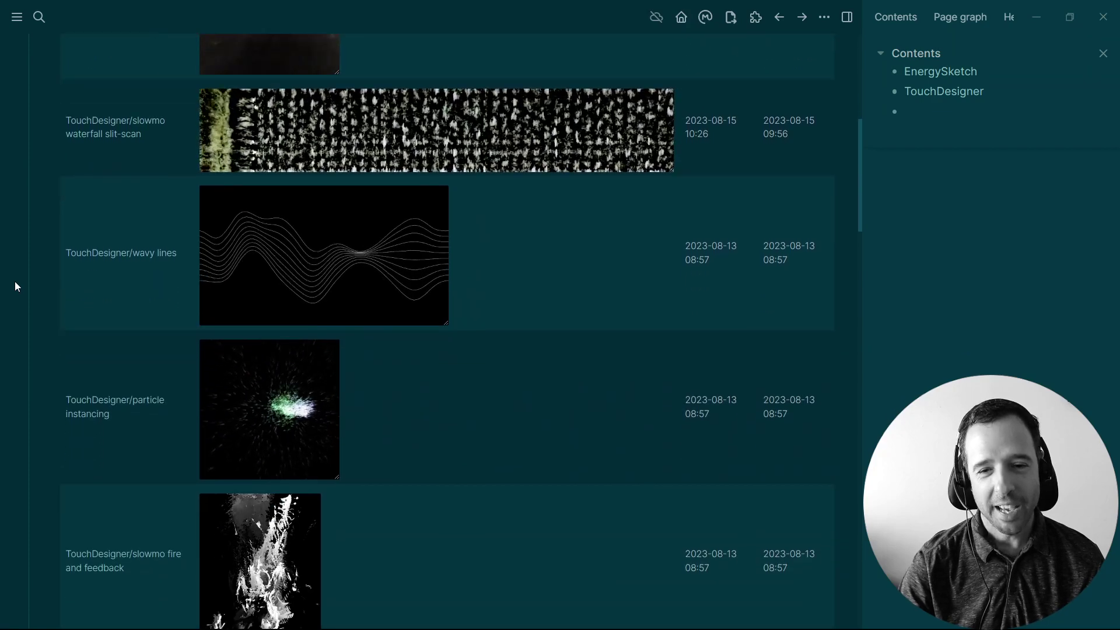
{"action": "scroll", "coordinate": [16, 281], "scroll_direction": "down", "scroll_amount": 4}
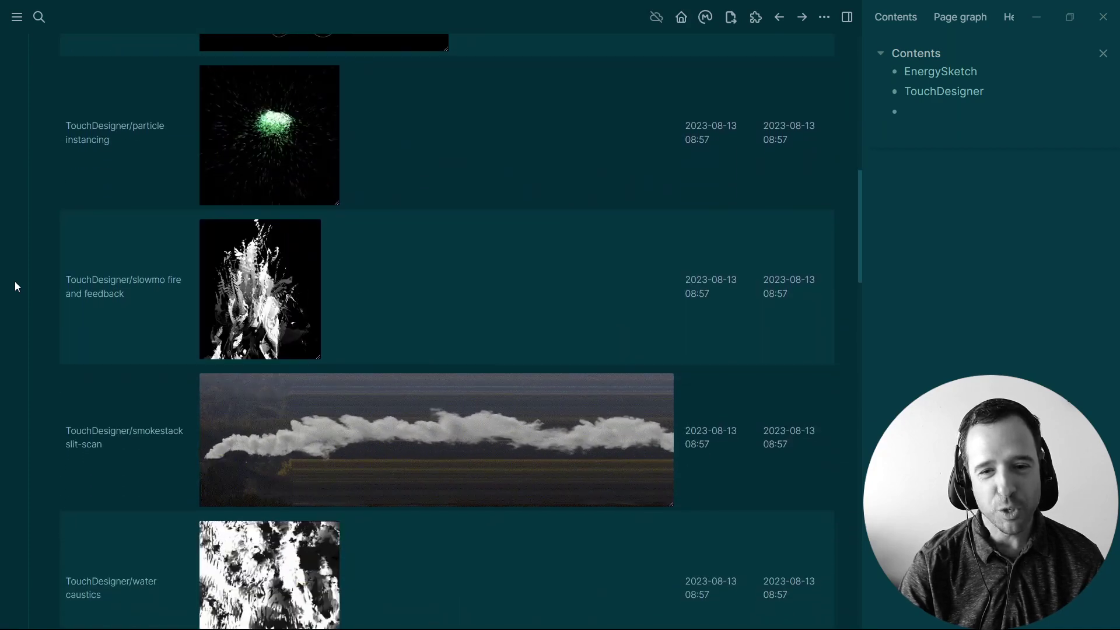
{"action": "scroll", "coordinate": [15, 281], "scroll_direction": "down", "scroll_amount": 3}
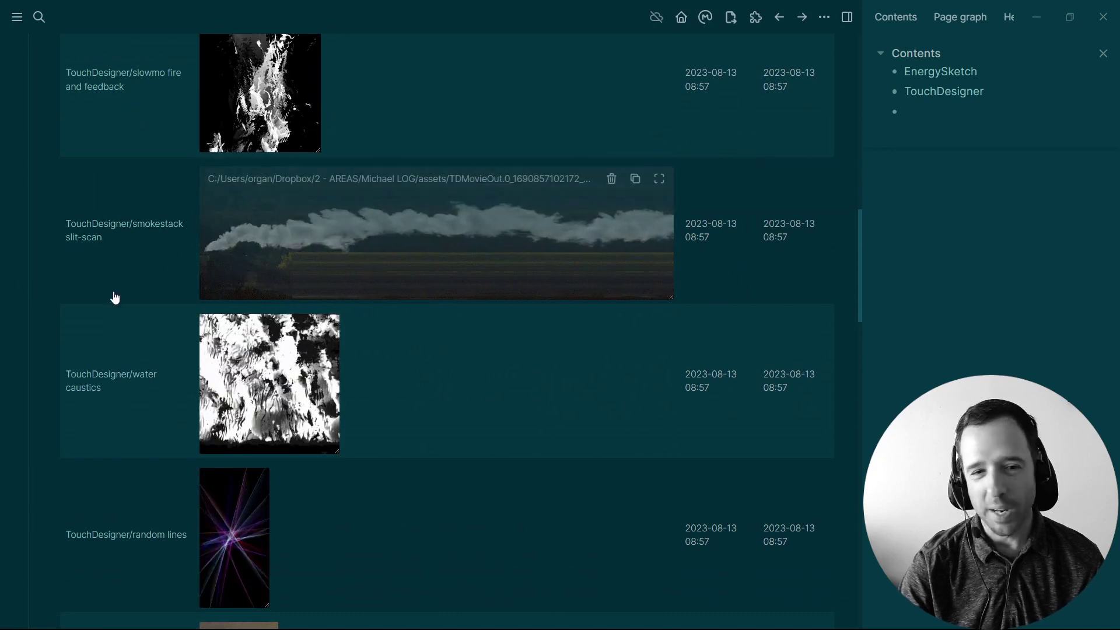
{"action": "scroll", "coordinate": [30, 319], "scroll_direction": "down", "scroll_amount": 4}
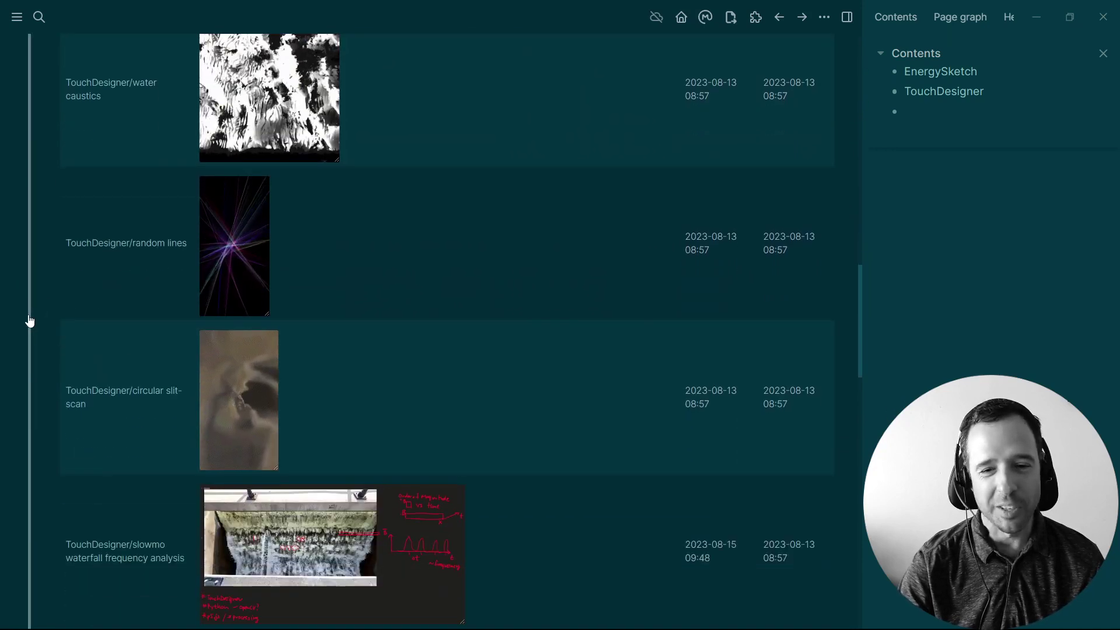
{"action": "scroll", "coordinate": [30, 322], "scroll_direction": "down", "scroll_amount": 3}
{"action": "scroll", "coordinate": [30, 321], "scroll_direction": "down", "scroll_amount": 1}
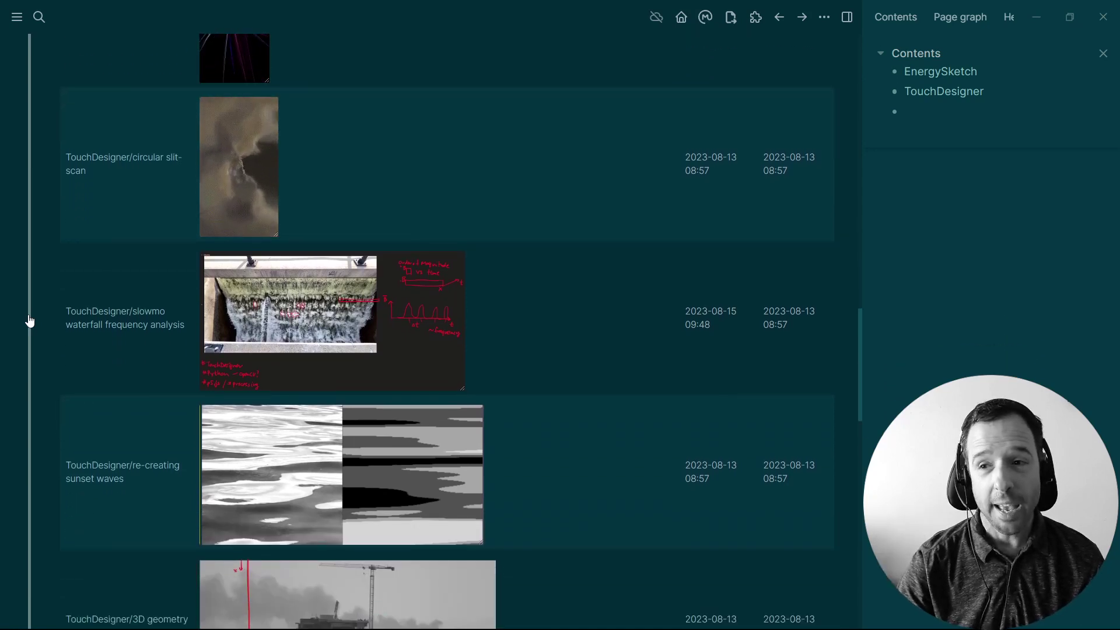
{"action": "scroll", "coordinate": [29, 321], "scroll_direction": "up", "scroll_amount": 10}
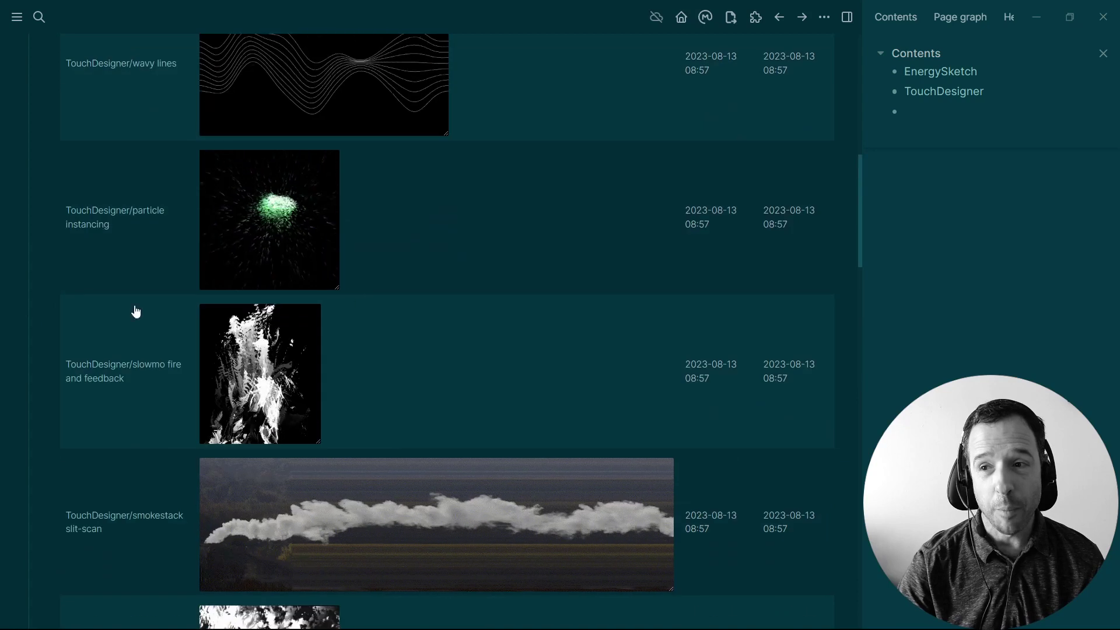
- Open EnergySketch from the sidebar and scroll to its 45-result Episodes table
{"action": "left_click", "coordinate": [937, 73]}
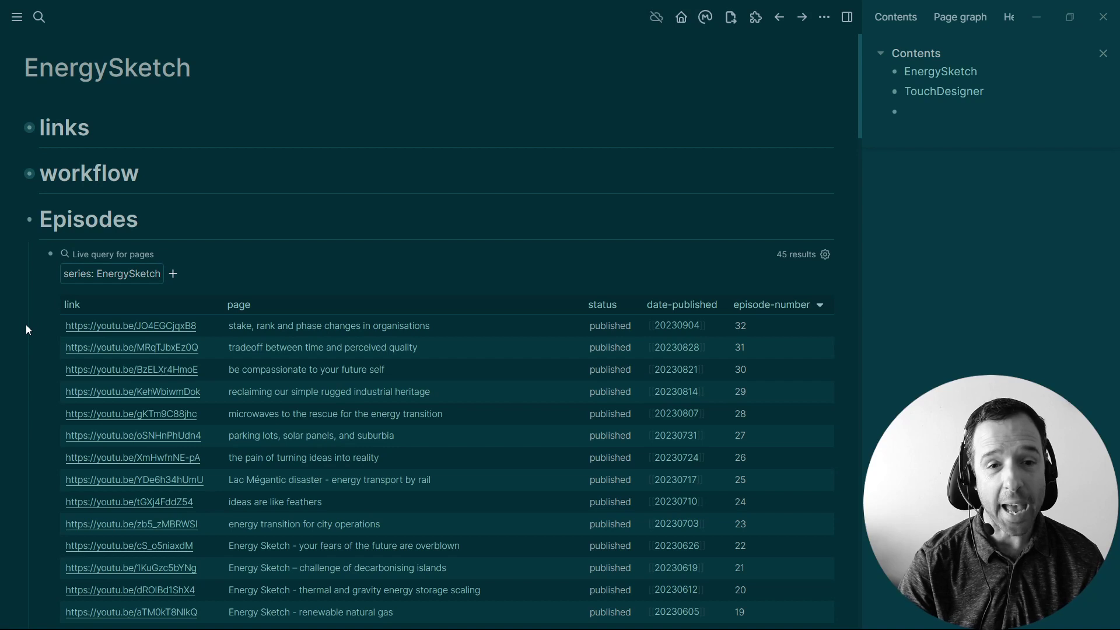
{"action": "scroll", "coordinate": [26, 324], "scroll_direction": "down", "scroll_amount": 3}
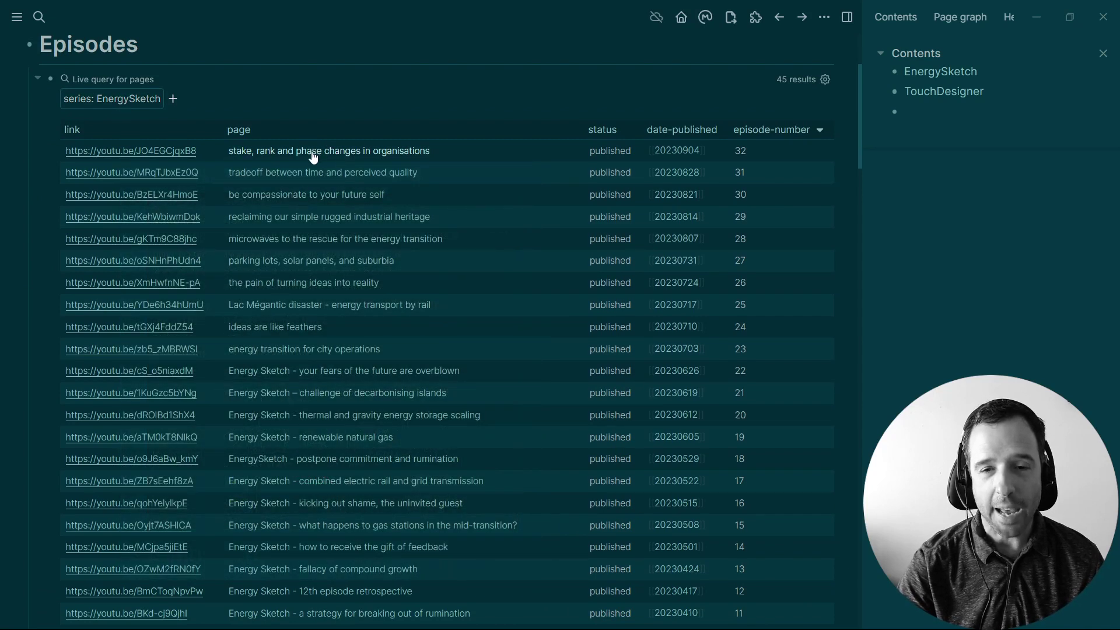
{"action": "mouse_move", "coordinate": [313, 158]}
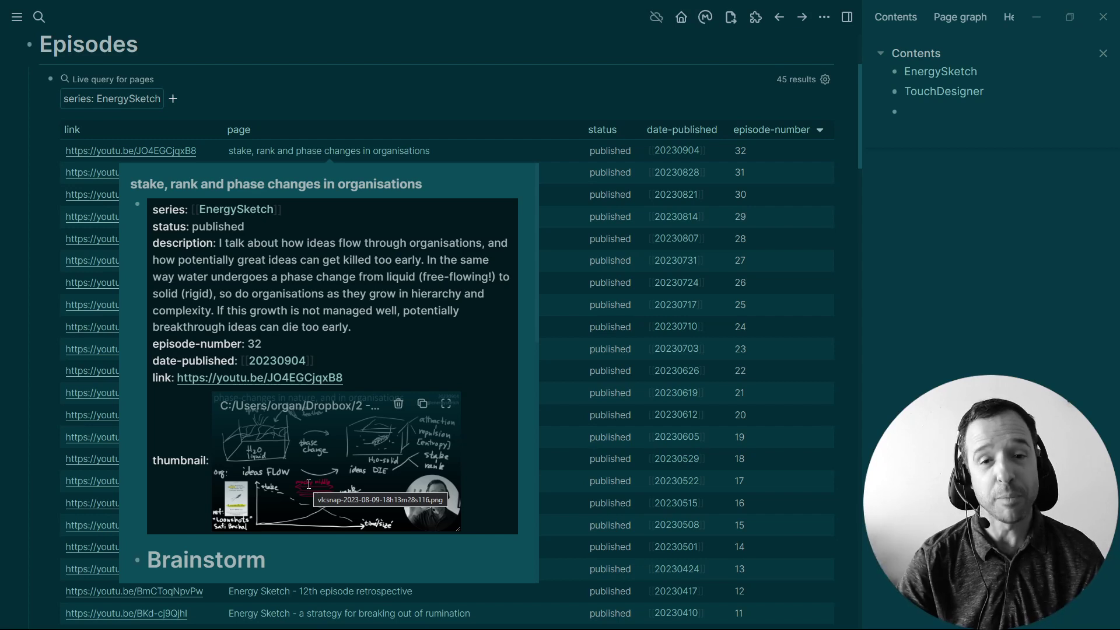
{"action": "scroll", "coordinate": [7, 288], "scroll_direction": "down", "scroll_amount": 10}
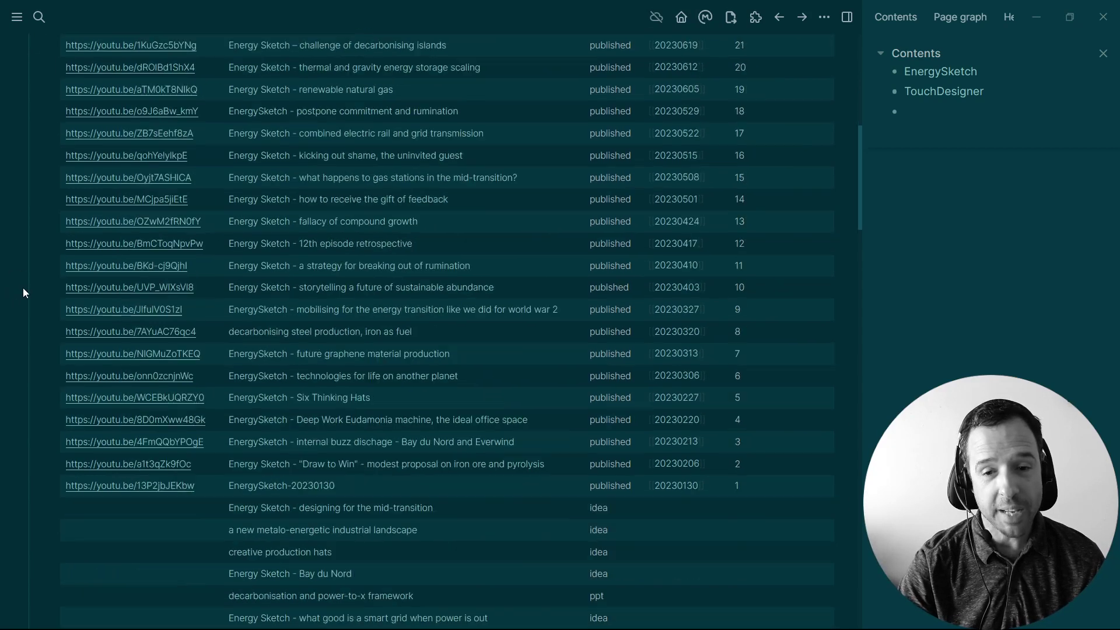
- Scroll through the EnergySketch episode thumbnail table, then return to the TouchDesigner page
{"action": "scroll", "coordinate": [23, 289], "scroll_direction": "down", "scroll_amount": 8}
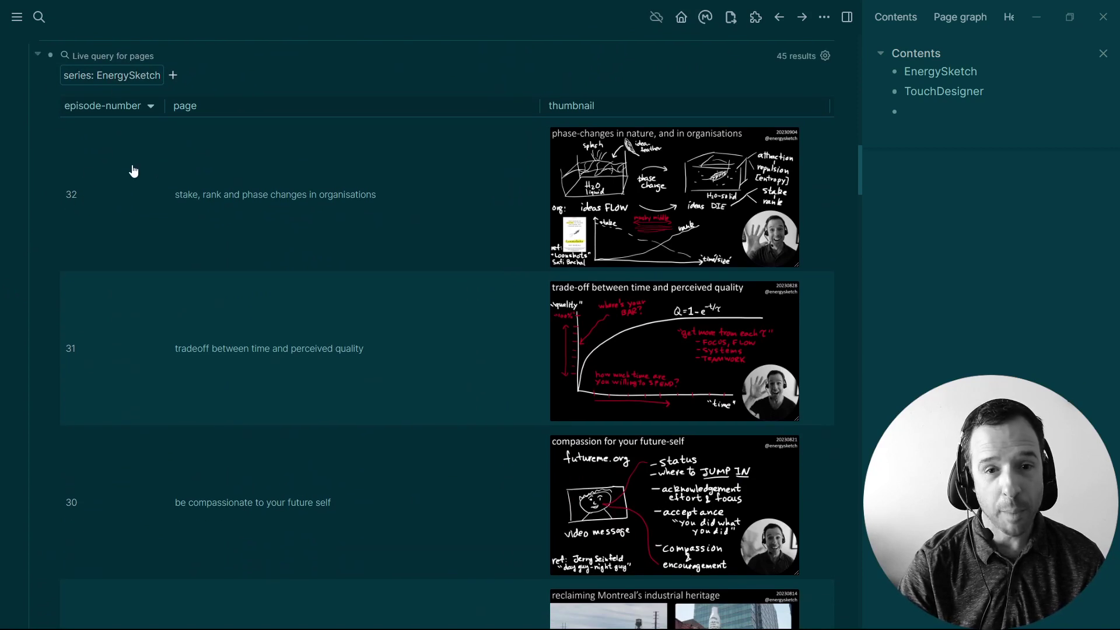
{"action": "mouse_move", "coordinate": [651, 180]}
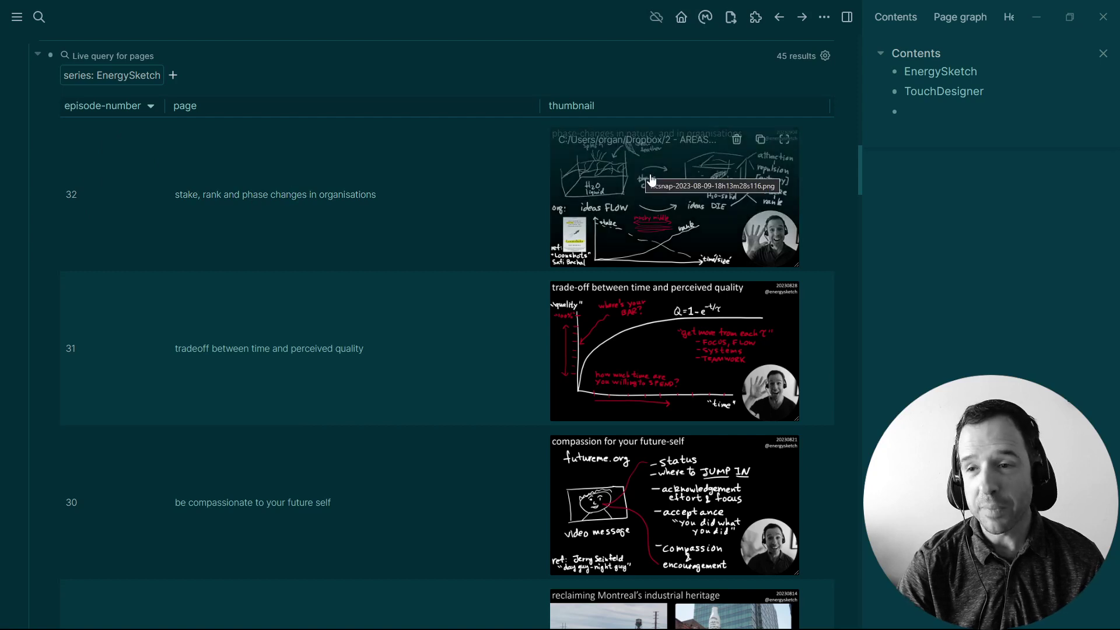
{"action": "left_click_drag", "start_coordinate": [859, 166], "coordinate": [862, 172]}
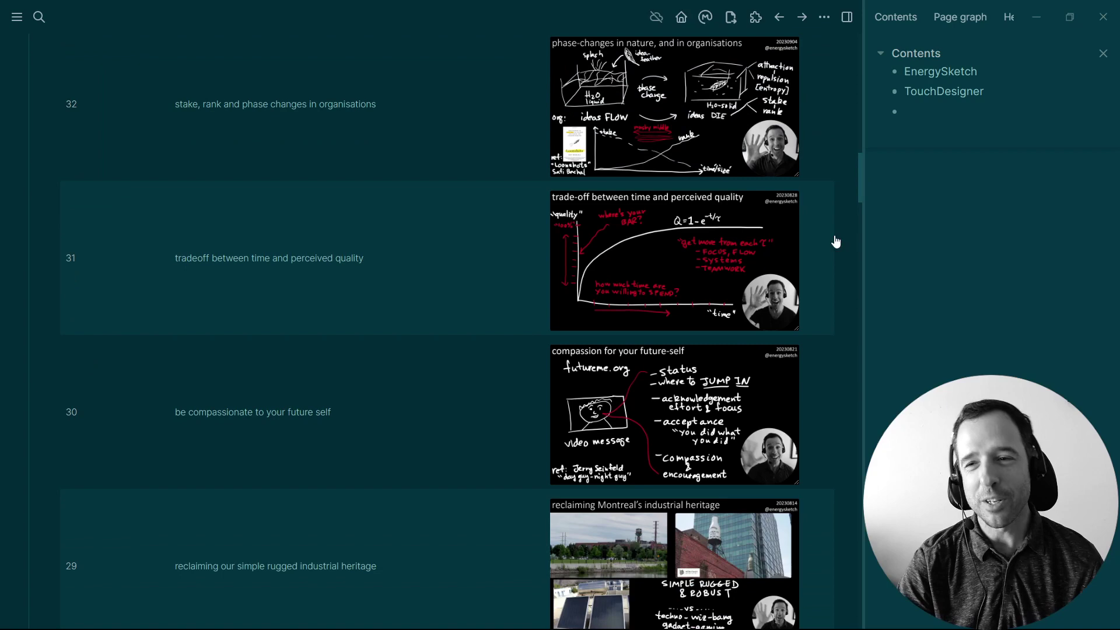
{"action": "scroll", "coordinate": [835, 248], "scroll_direction": "down", "scroll_amount": 10}
{"action": "scroll", "coordinate": [835, 249], "scroll_direction": "down", "scroll_amount": 12}
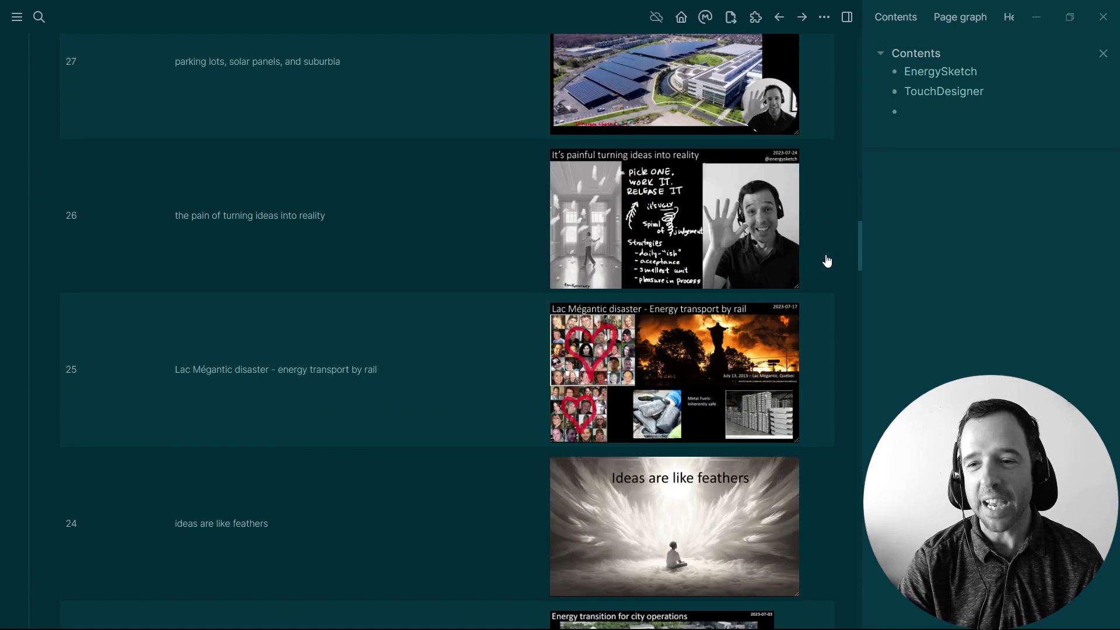
{"action": "scroll", "coordinate": [827, 261], "scroll_direction": "down", "scroll_amount": 9}
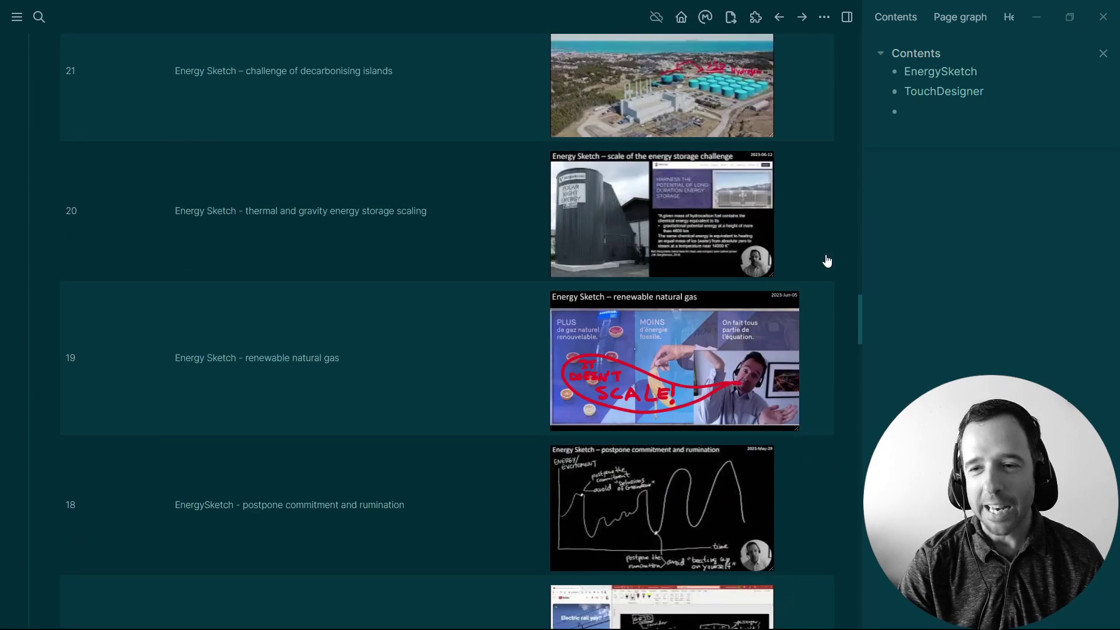
{"action": "scroll", "coordinate": [827, 261], "scroll_direction": "down", "scroll_amount": 9}
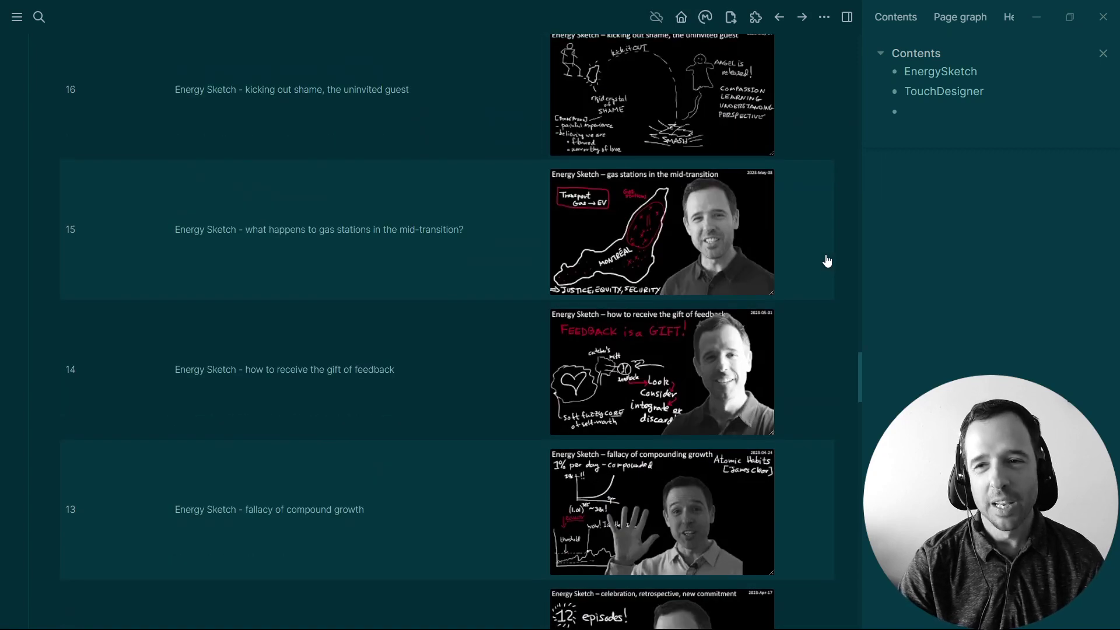
{"action": "scroll", "coordinate": [827, 261], "scroll_direction": "up", "scroll_amount": 20}
{"action": "scroll", "coordinate": [827, 261], "scroll_direction": "up", "scroll_amount": 20}
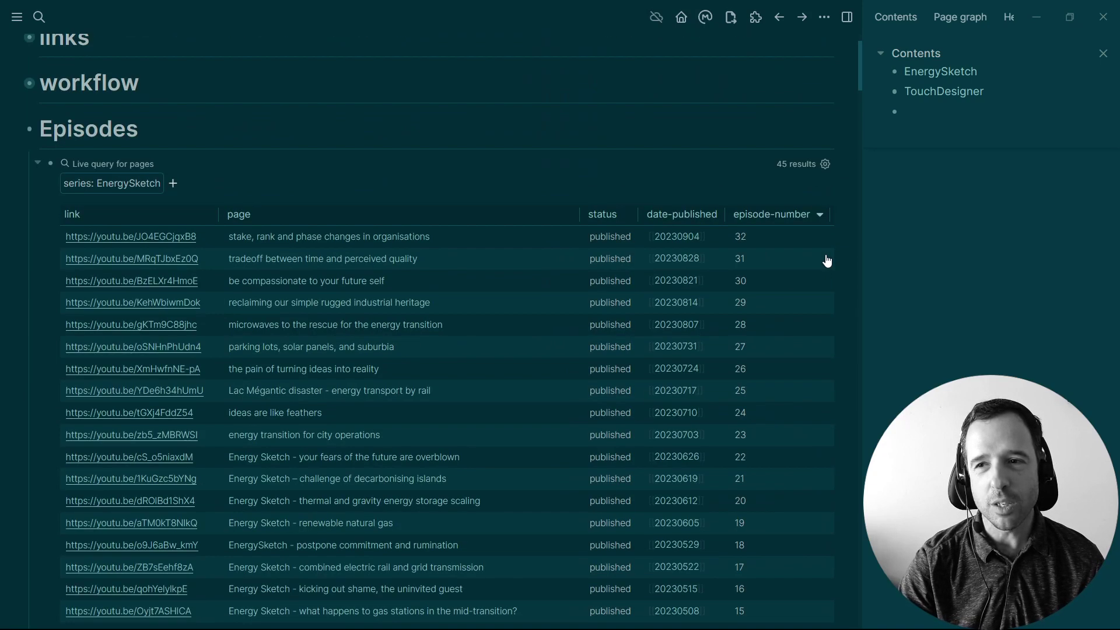
{"action": "left_click", "coordinate": [926, 93]}
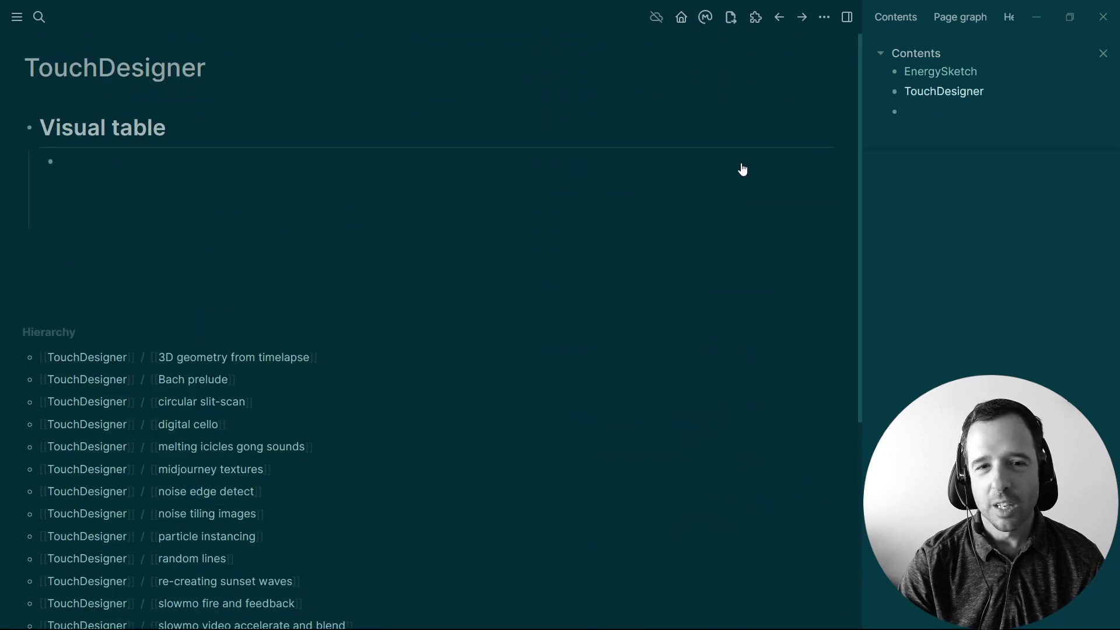